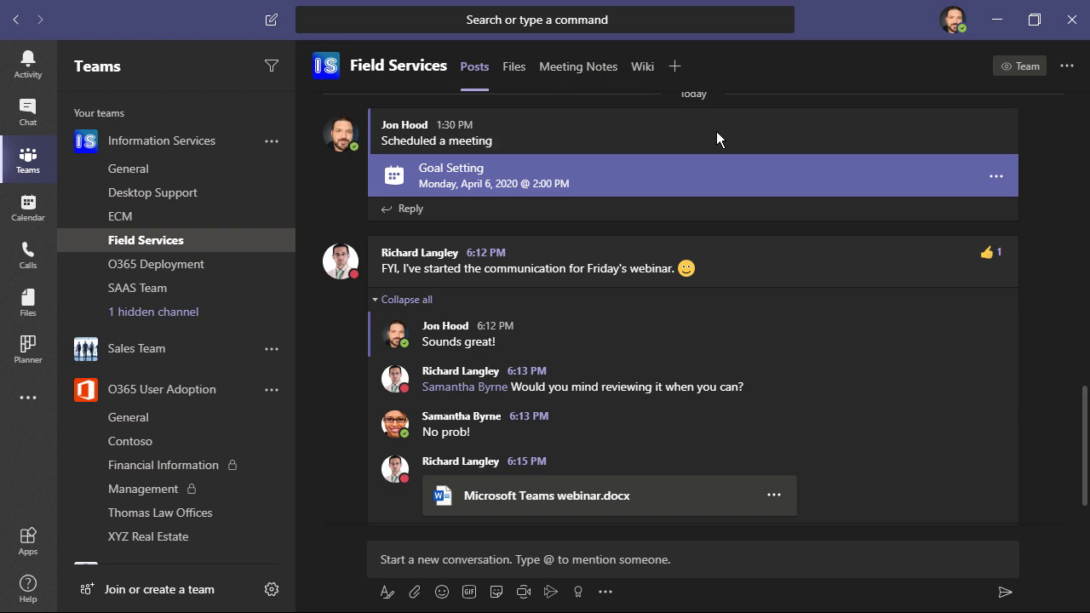
# Look over the apps that can be added as tabs to the Field Services channel.
pyautogui.click(675, 68)
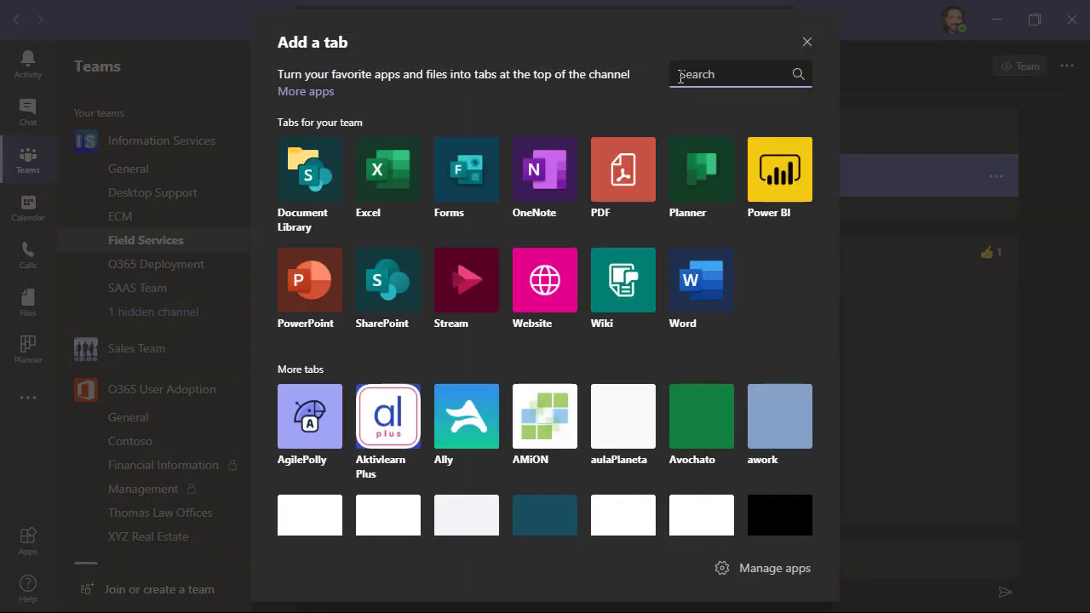
pyautogui.click(805, 43)
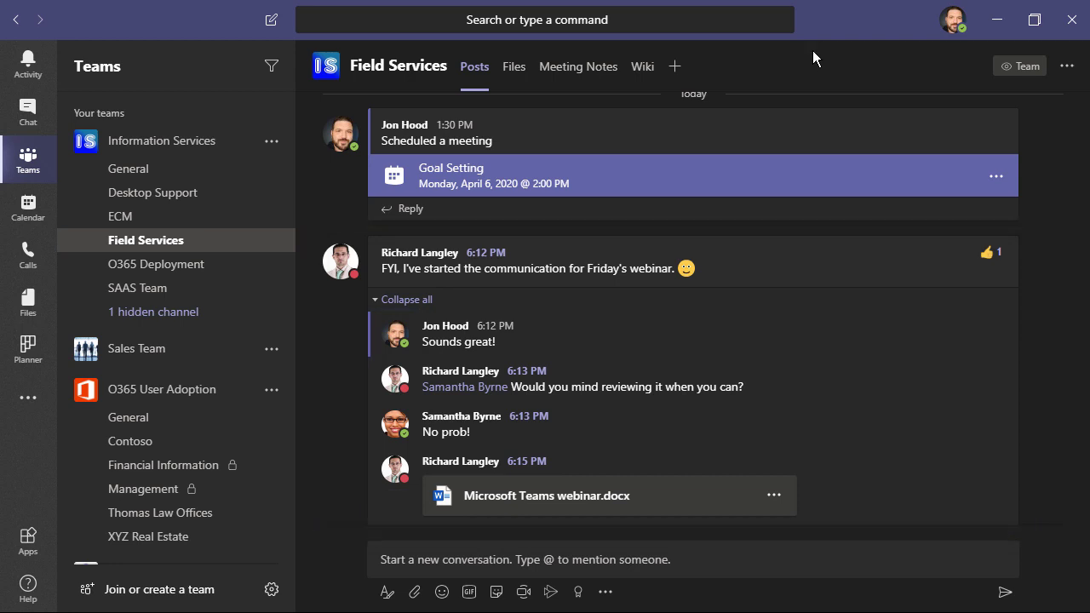
# Post in the Field Services channel, mentioning a colleague: "Please schedule a meeting in this channel for our staff meeting. Thanks!".
pyautogui.click(497, 554)
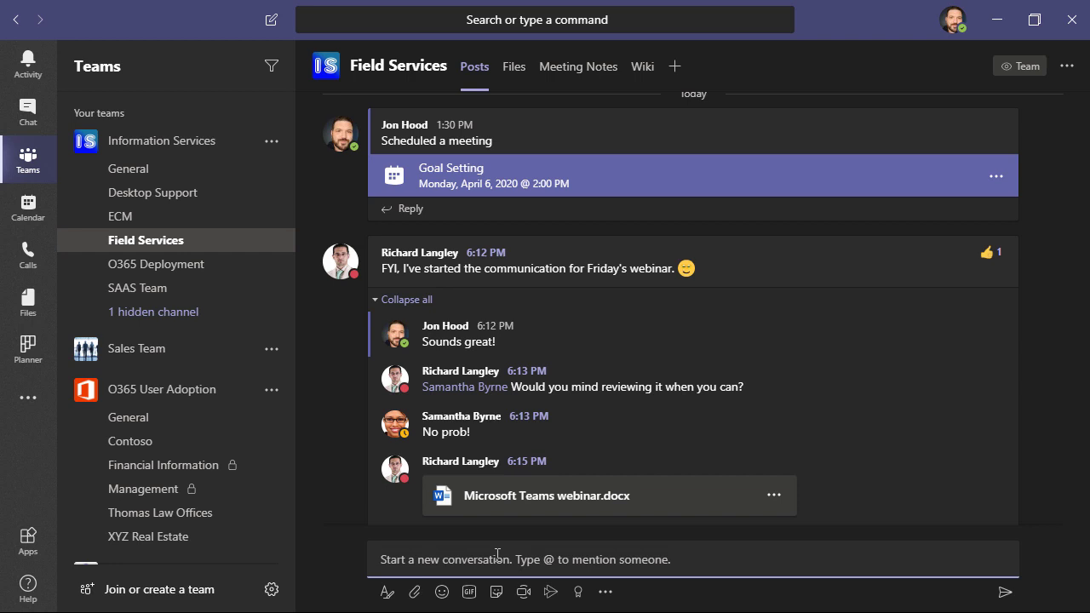
pyautogui.write('@rich')
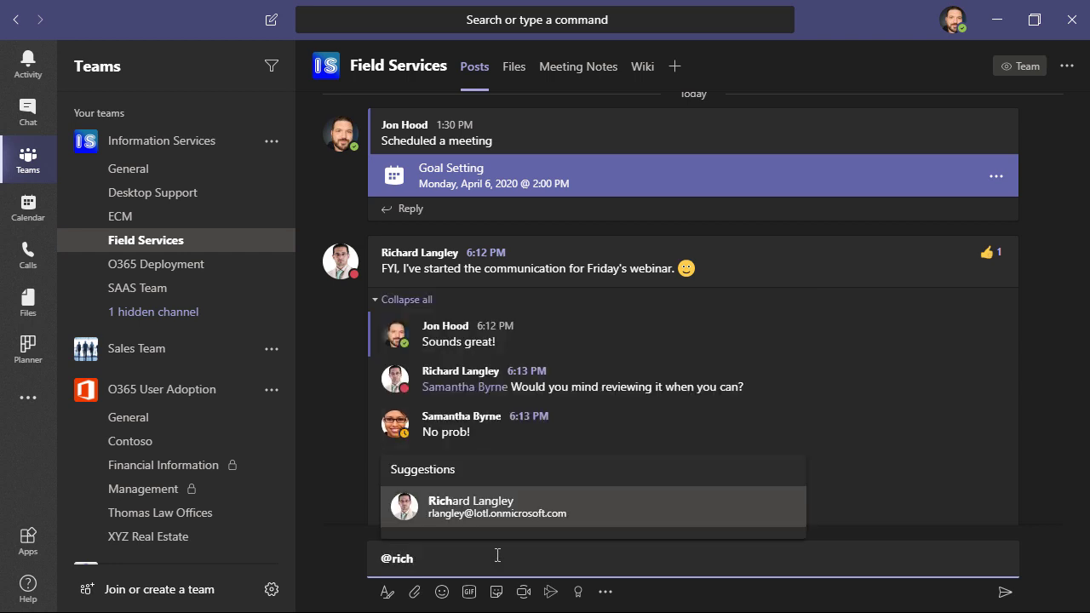
pyautogui.press('Return')
pyautogui.write('Please schedule a meeting in this channel')
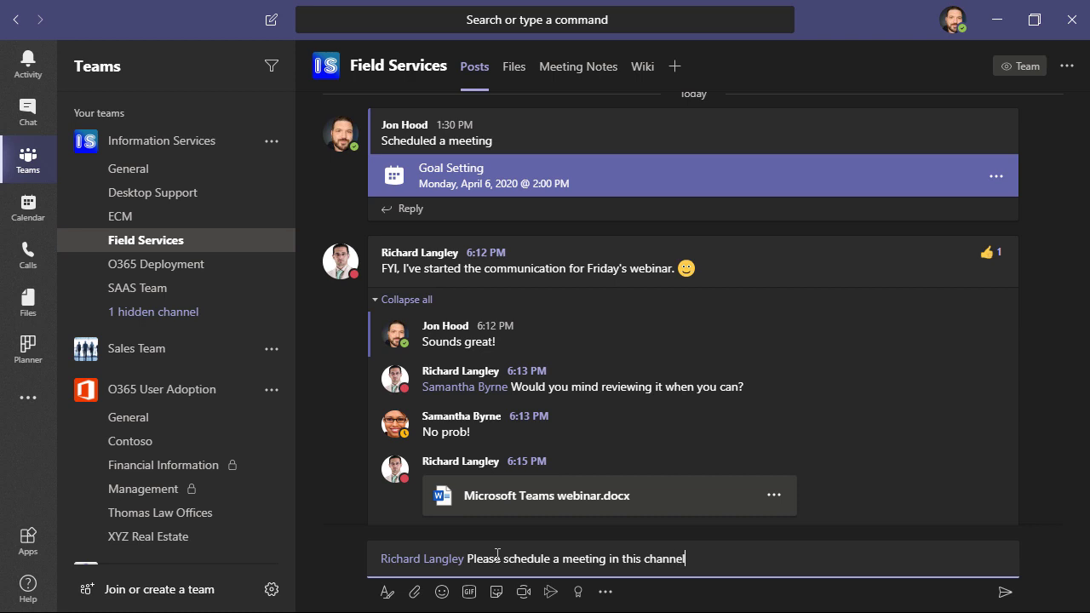
pyautogui.write(' for our staff meeting. Thanks!')
pyautogui.press('Return')
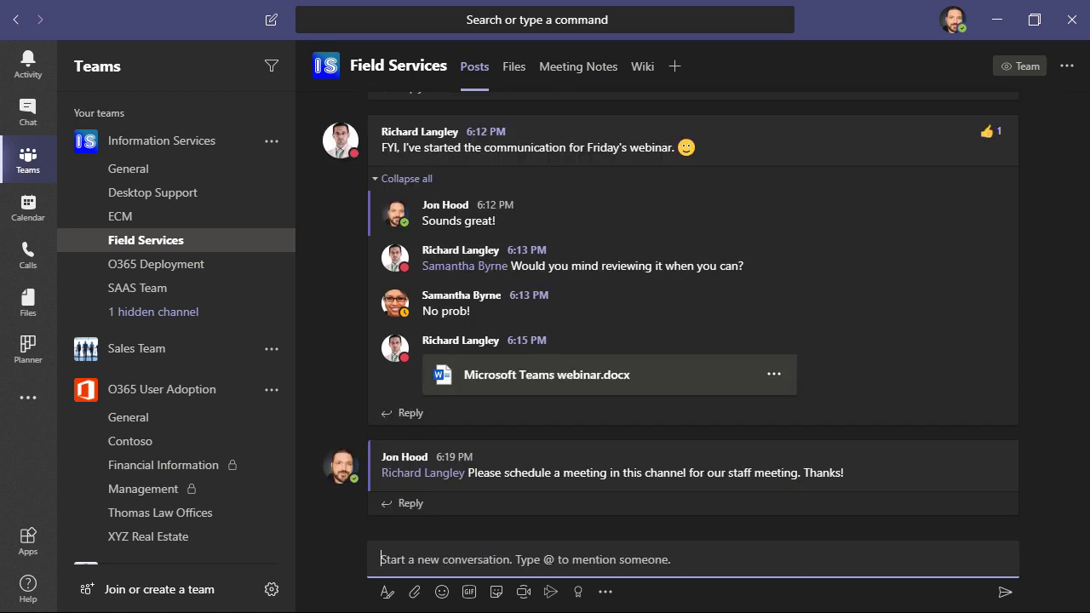
# View the files shared in the Field Services channel.
pyautogui.click(519, 66)
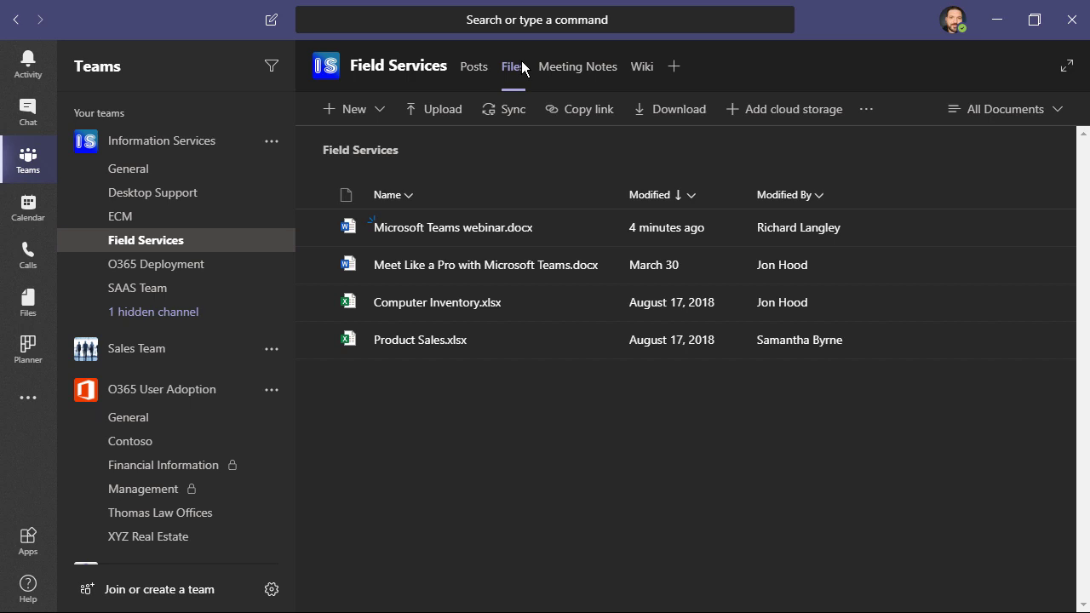
# Create a private team from scratch named "Microsoft Teams webinars", described as "This team will be our way to communicate with each other about upcoming Teams trainings".
pyautogui.click(180, 596)
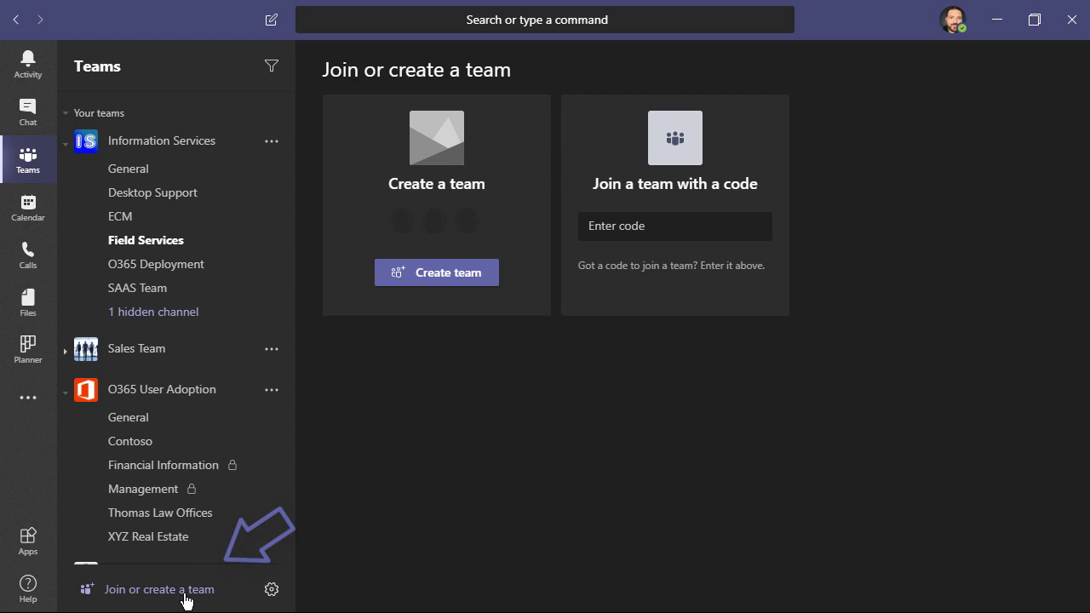
pyautogui.click(459, 271)
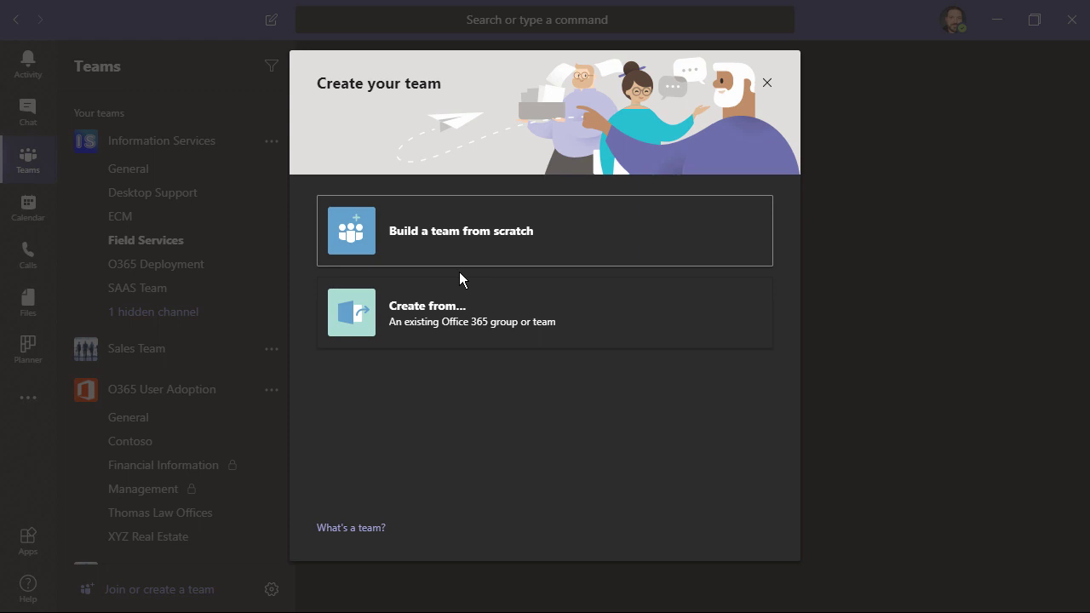
pyautogui.click(469, 262)
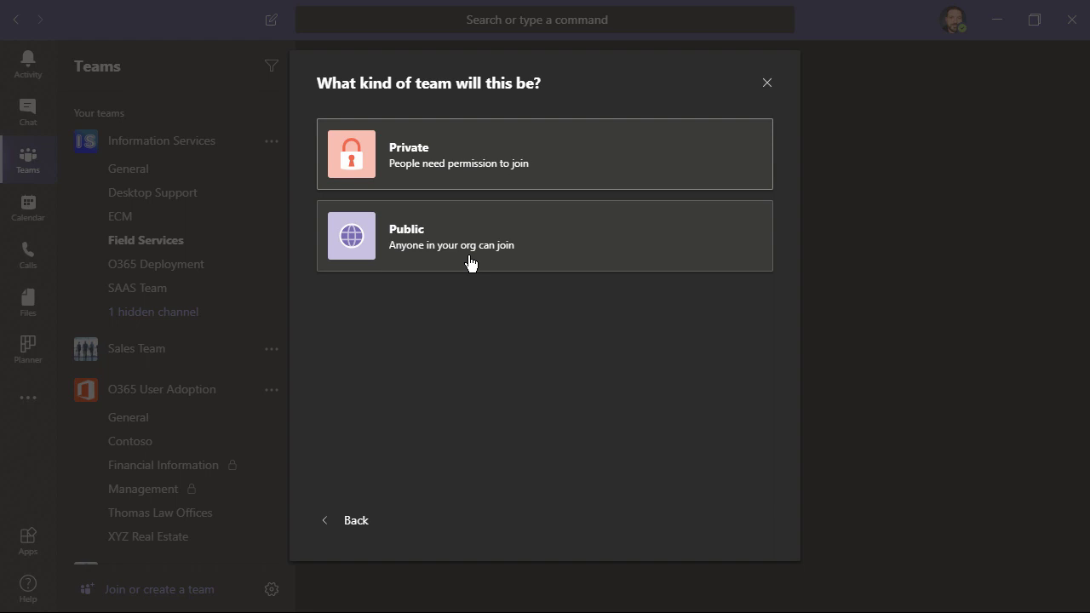
pyautogui.click(514, 182)
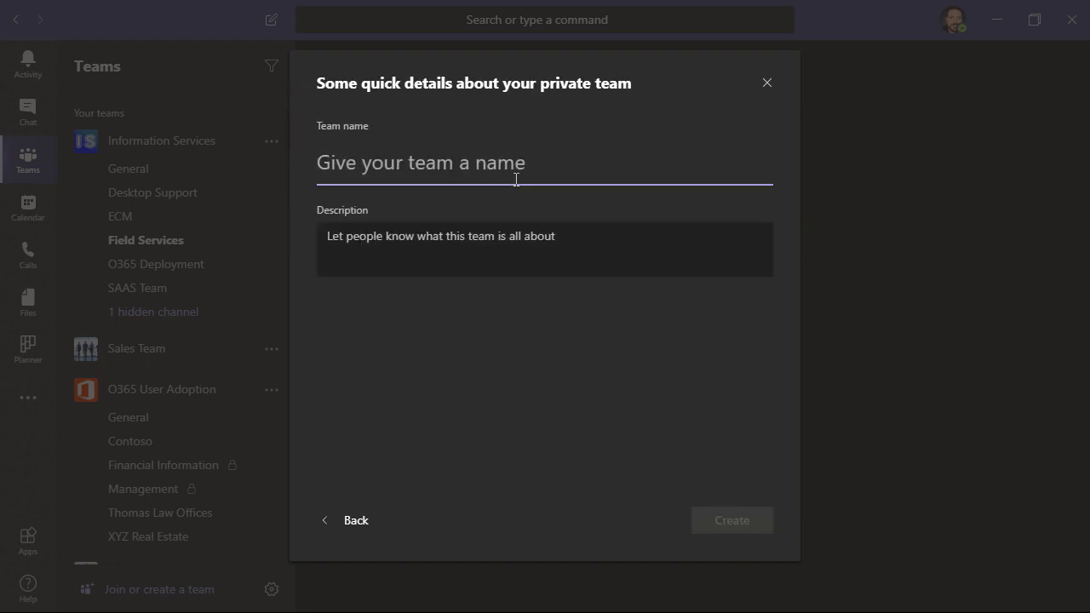
pyautogui.write('Microsoft Teams webinars')
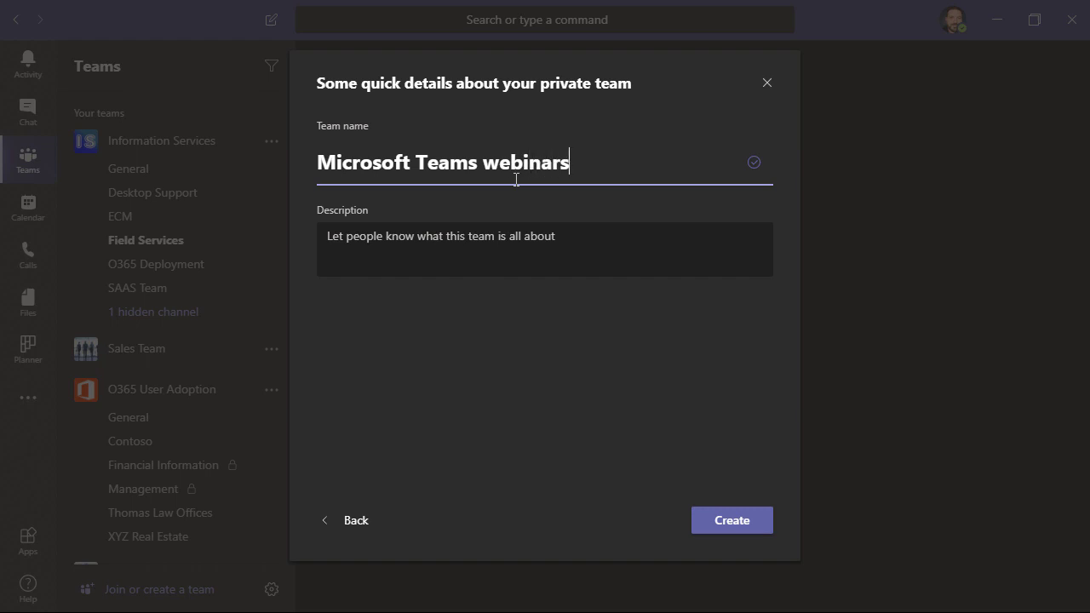
pyautogui.click(527, 228)
pyautogui.write('This team will be our way to communicate with each other about upcoming Teams trainings')
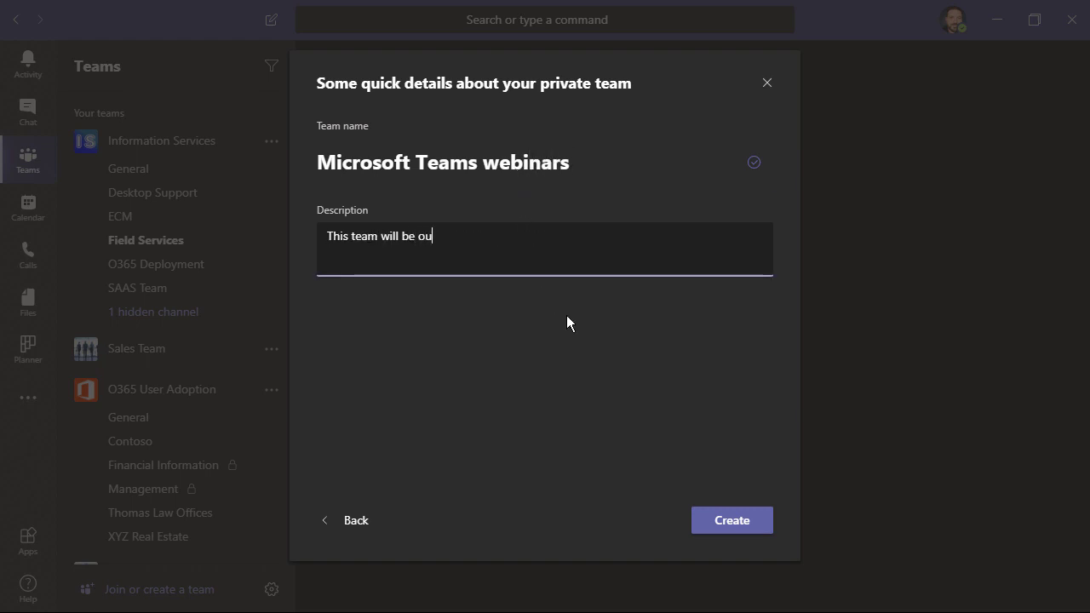
pyautogui.click(745, 519)
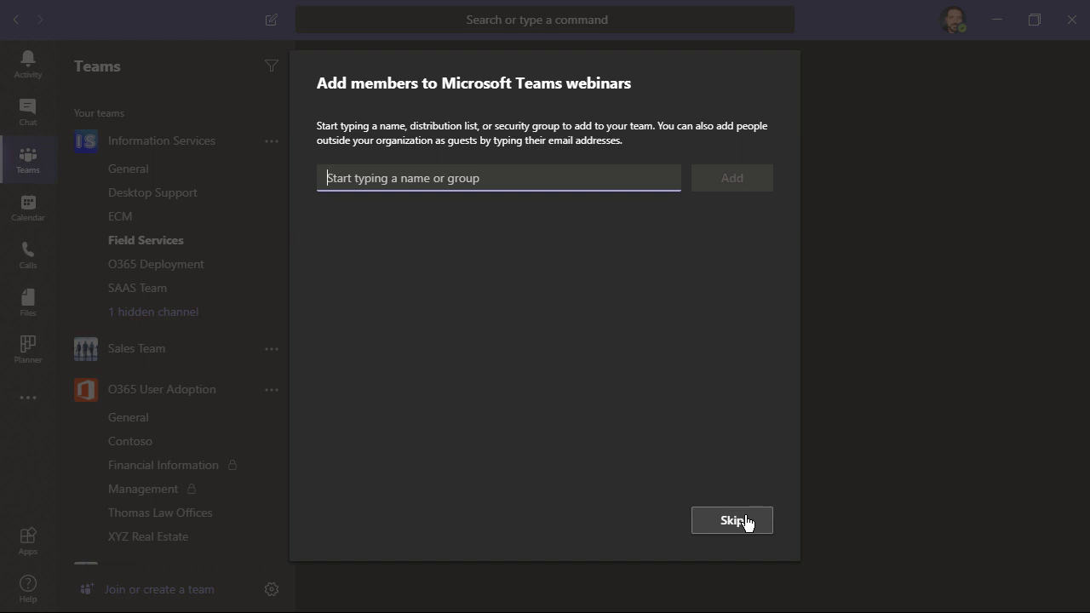
# Add three colleagues, the consultant, the manager and the Director of Sales, as members of the Microsoft Teams webinars team.
pyautogui.write('jke')
pyautogui.press('Return')
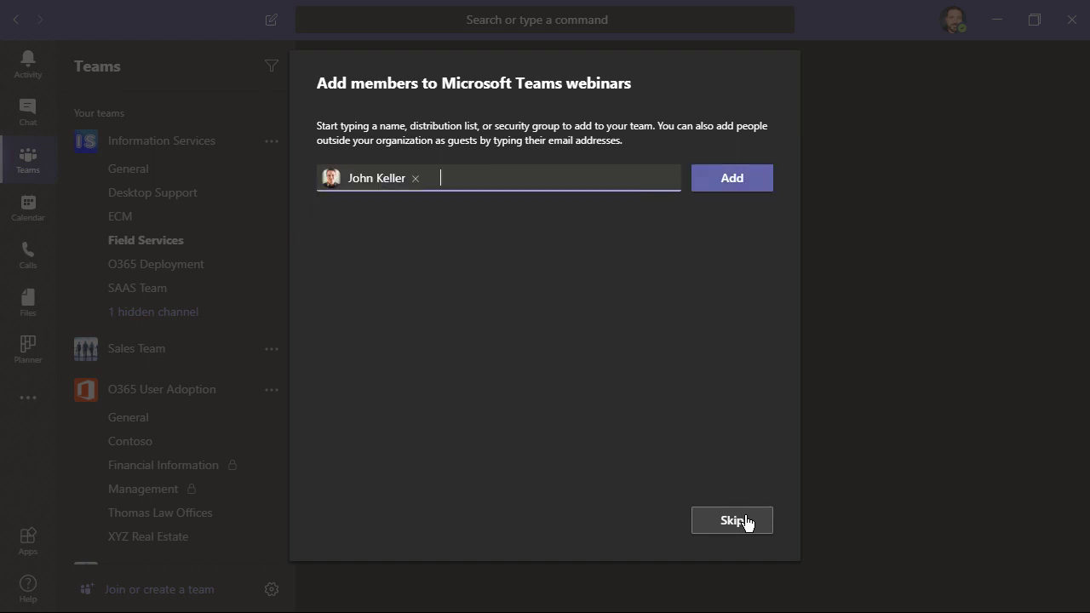
pyautogui.write('sama')
pyautogui.press('Return')
pyautogui.write('rich')
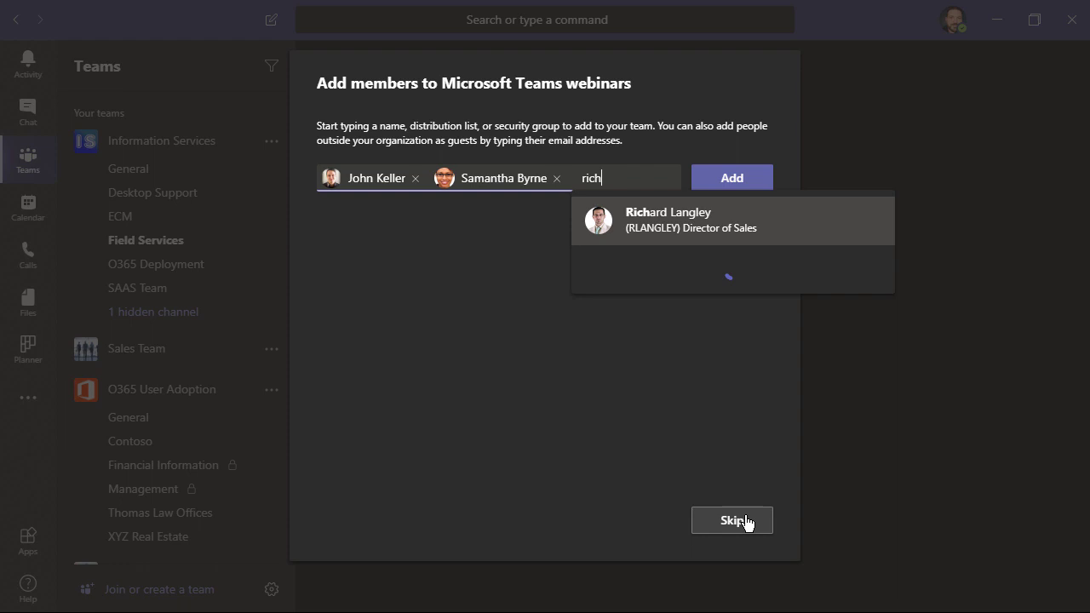
pyautogui.press('Return')
pyautogui.click(746, 204)
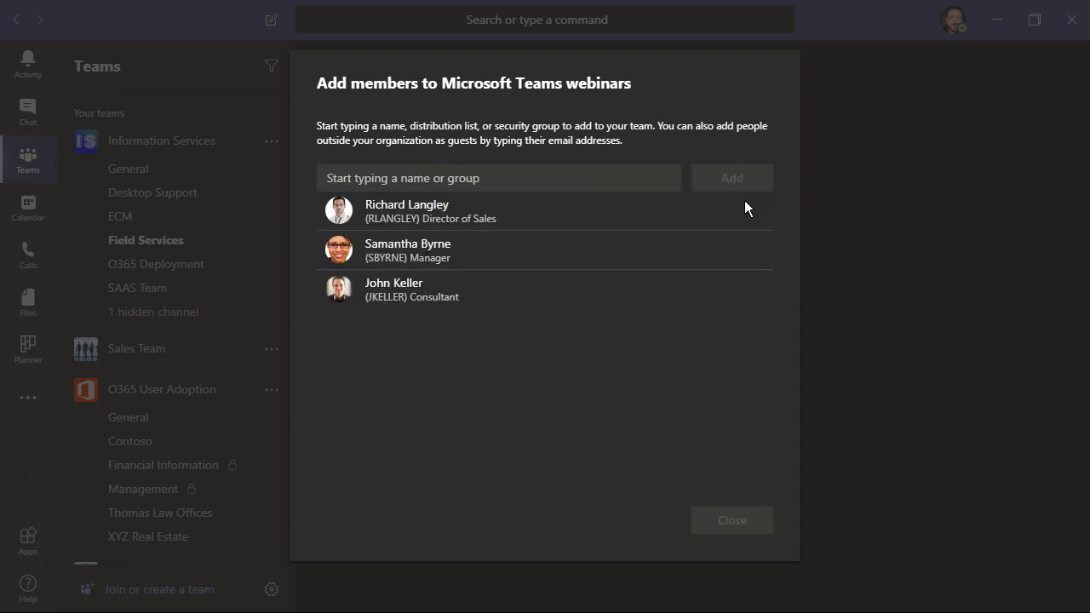
pyautogui.click(737, 528)
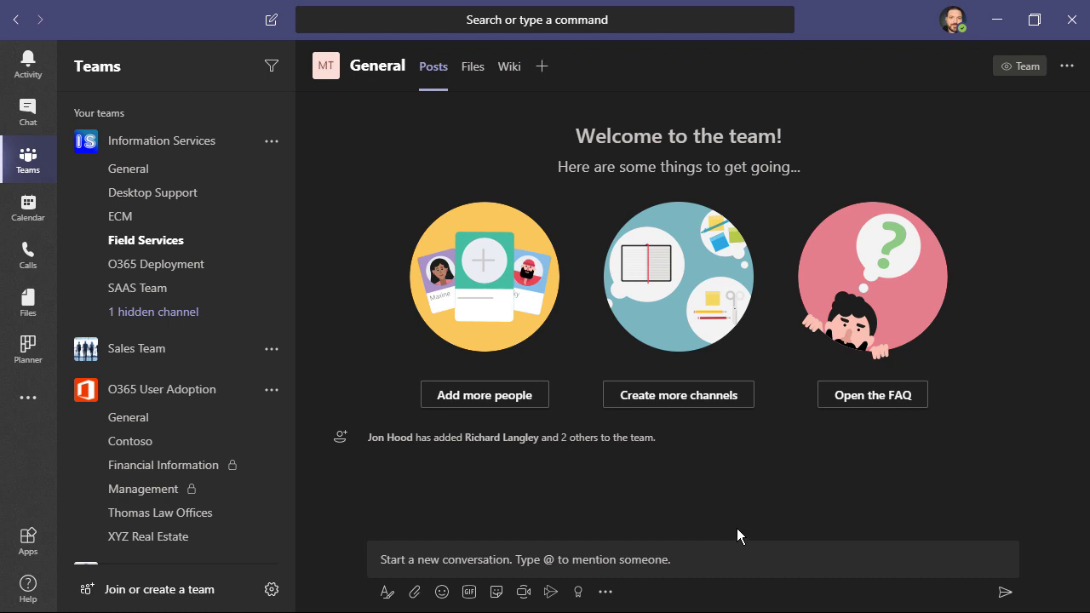
# Add a channel named "Beginner webinars" to the Microsoft Teams webinars team, with Standard privacy accessible to everyone on the team.
pyautogui.scroll(-8, 239, 435)
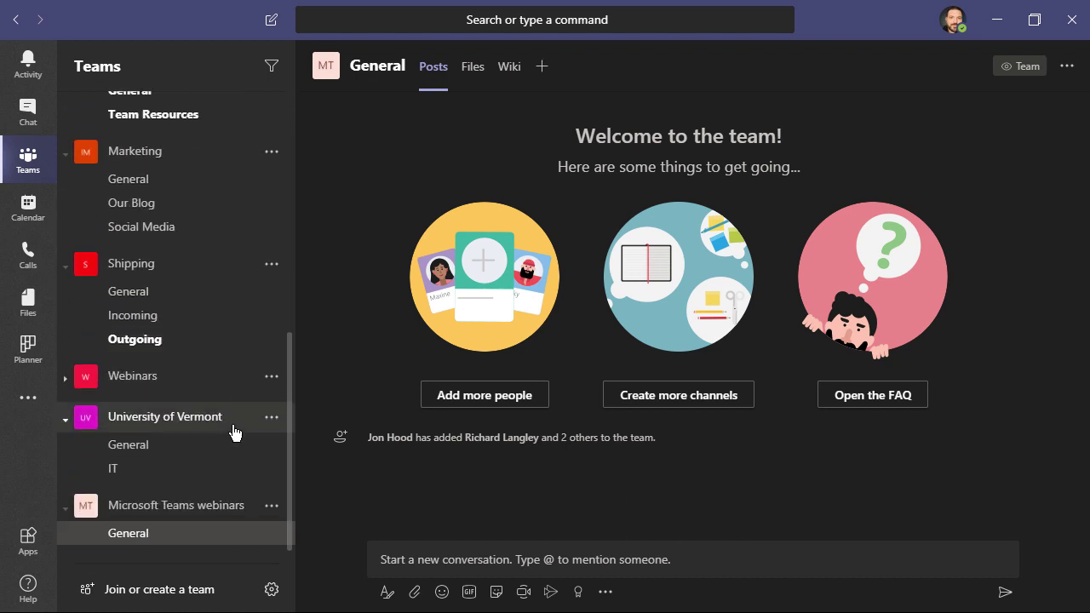
pyautogui.click(272, 507)
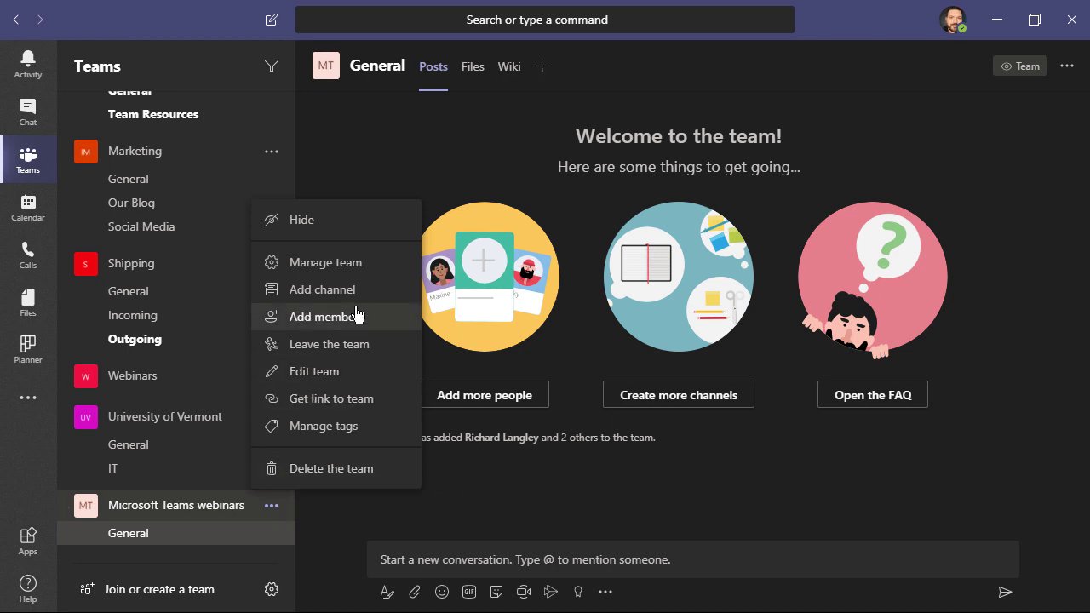
pyautogui.click(295, 291)
pyautogui.write('Beginner webinars')
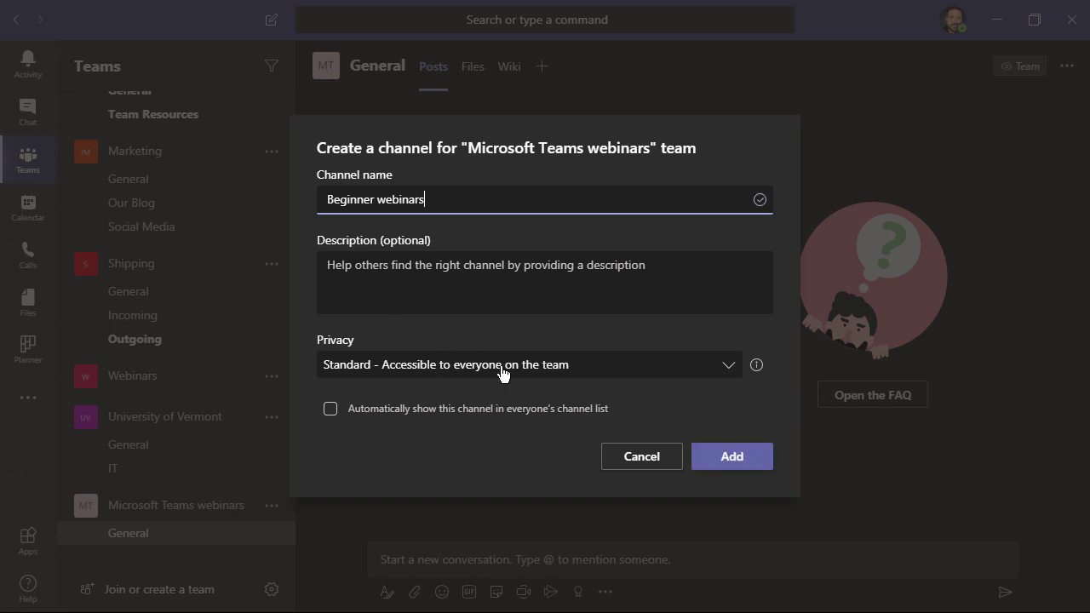
pyautogui.click(624, 378)
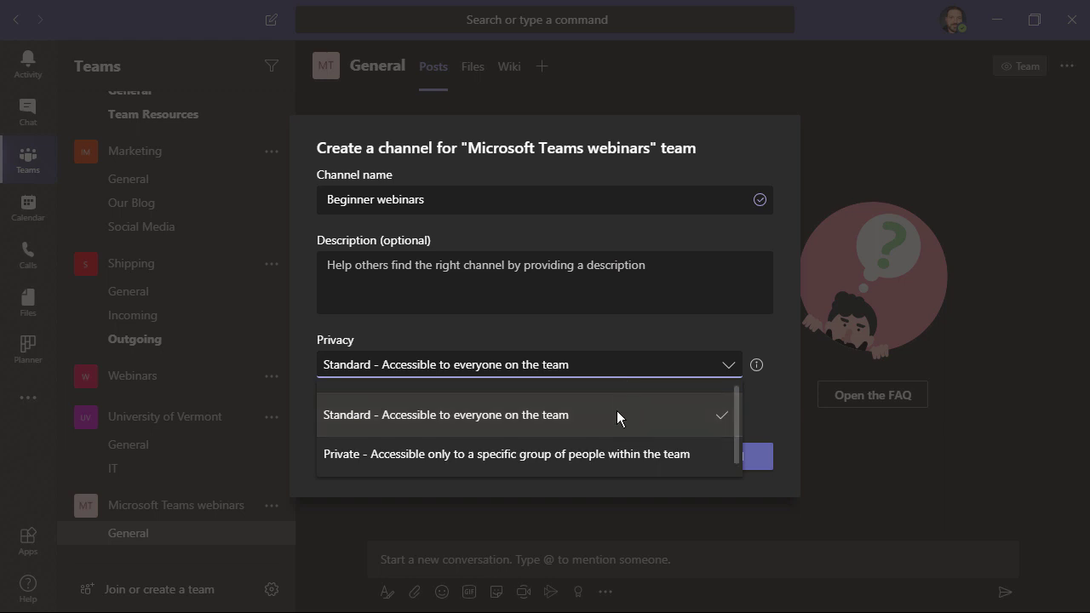
pyautogui.click(616, 412)
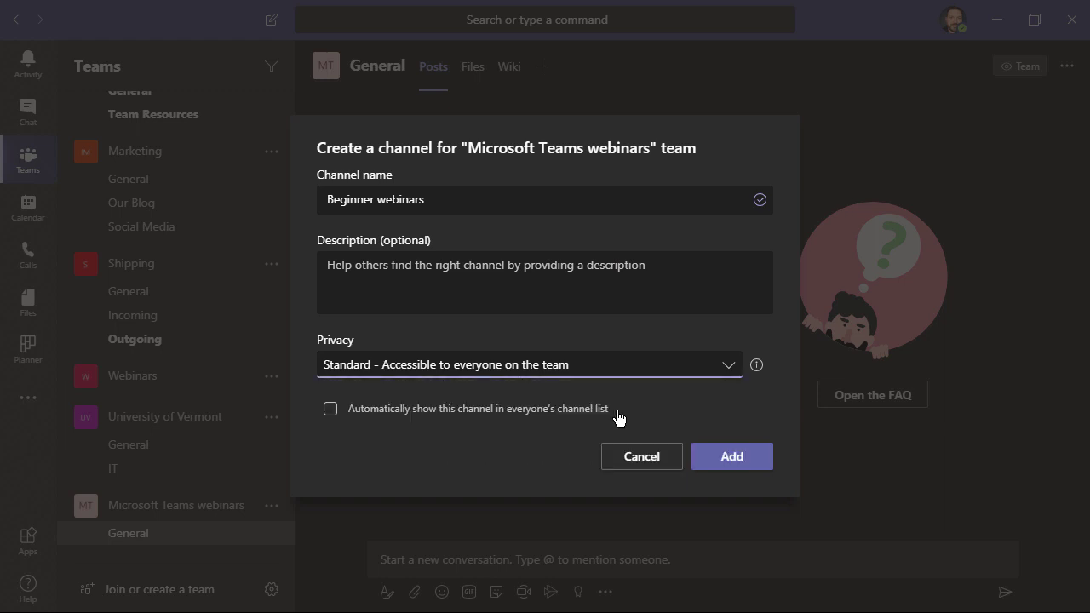
pyautogui.click(710, 452)
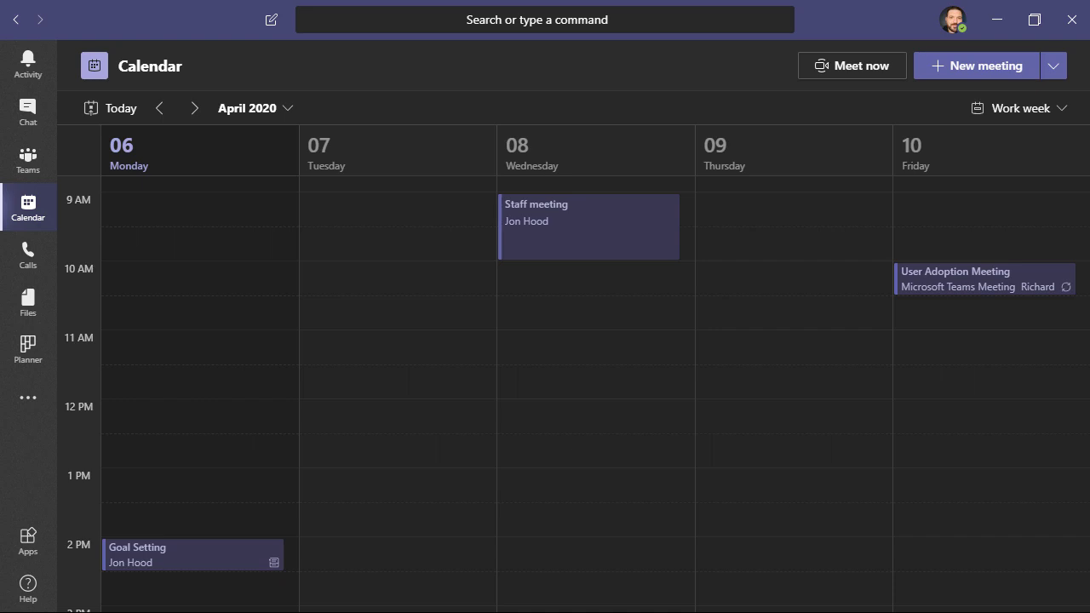
# Schedule and send a "Staff Meeting" with two attendees for Apr 7, 2020, 4:00 PM to 4:30 PM, in the Information Services team's Field Services channel.
pyautogui.click(1055, 77)
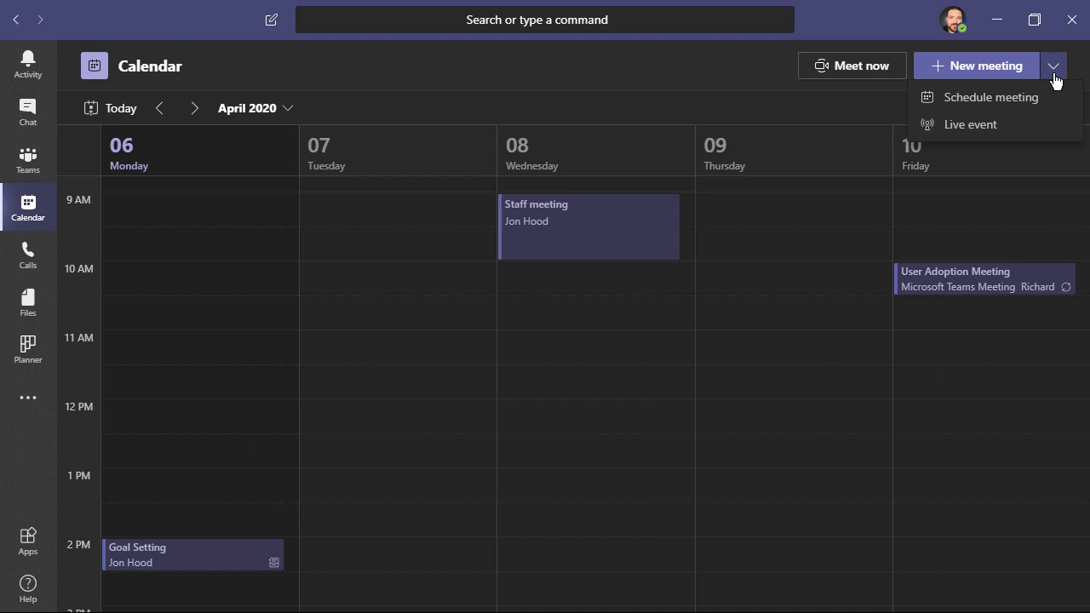
pyautogui.click(1035, 94)
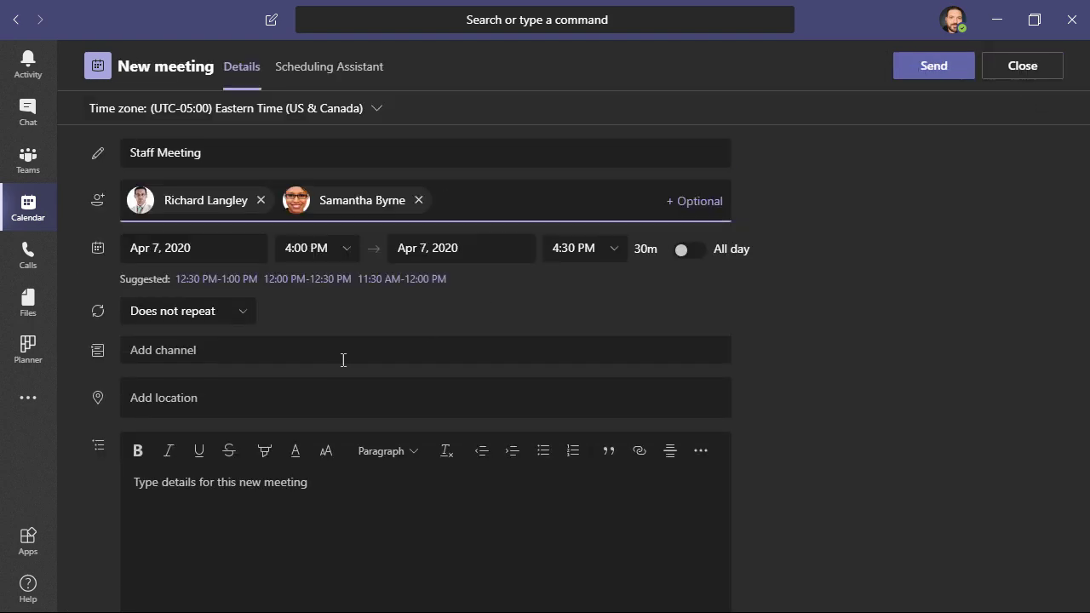
pyautogui.click(340, 361)
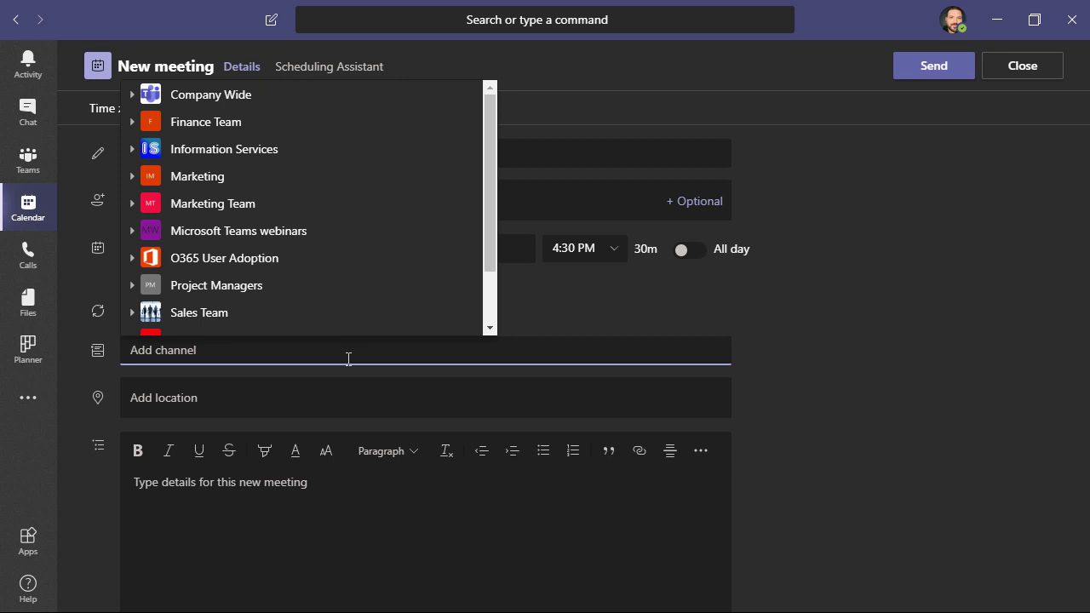
pyautogui.click(132, 149)
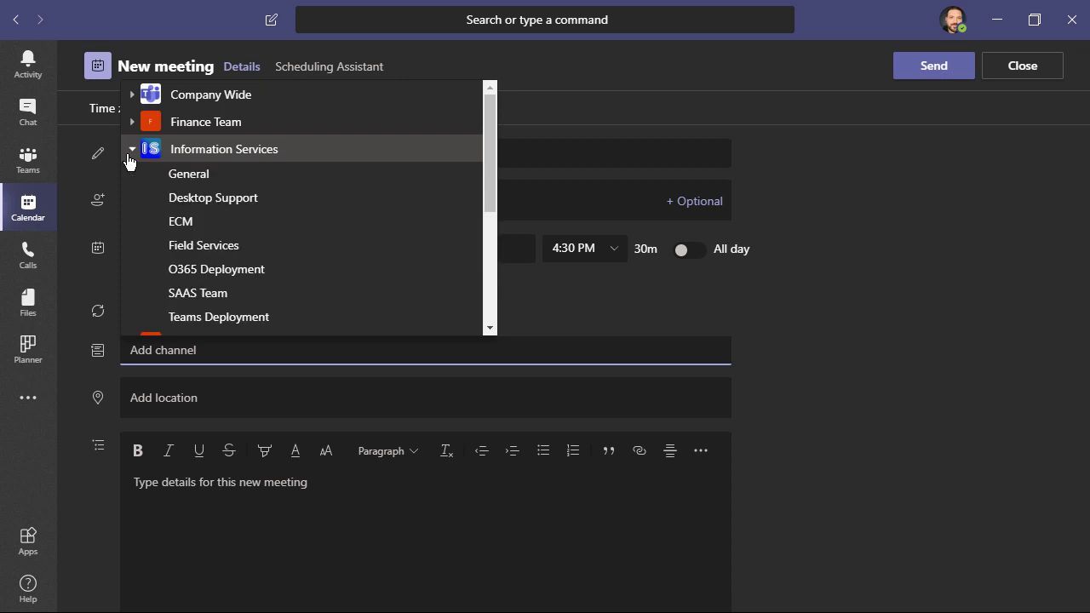
pyautogui.click(174, 249)
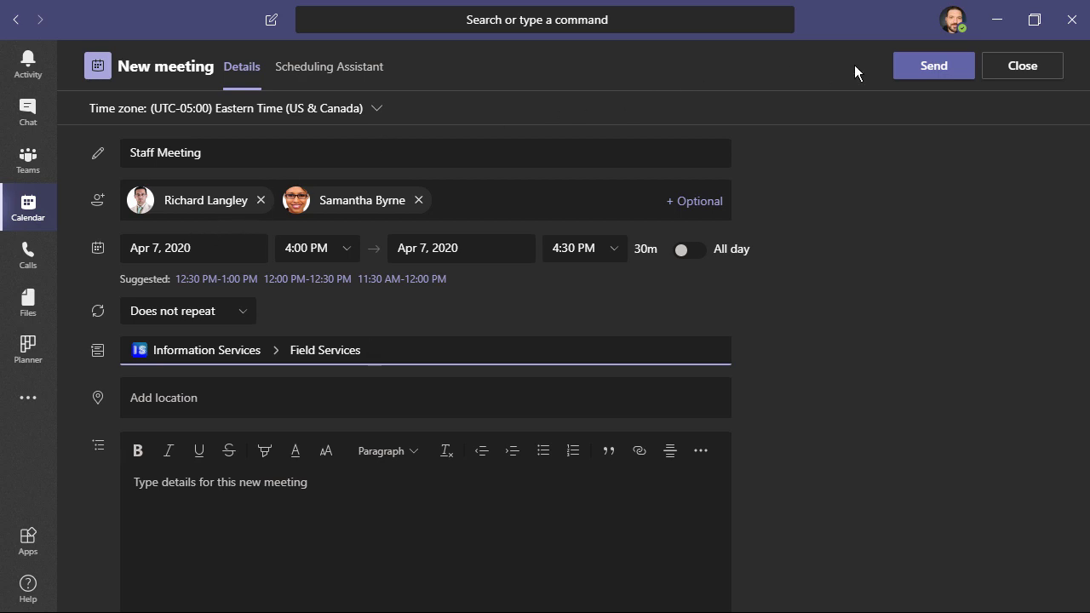
pyautogui.click(932, 65)
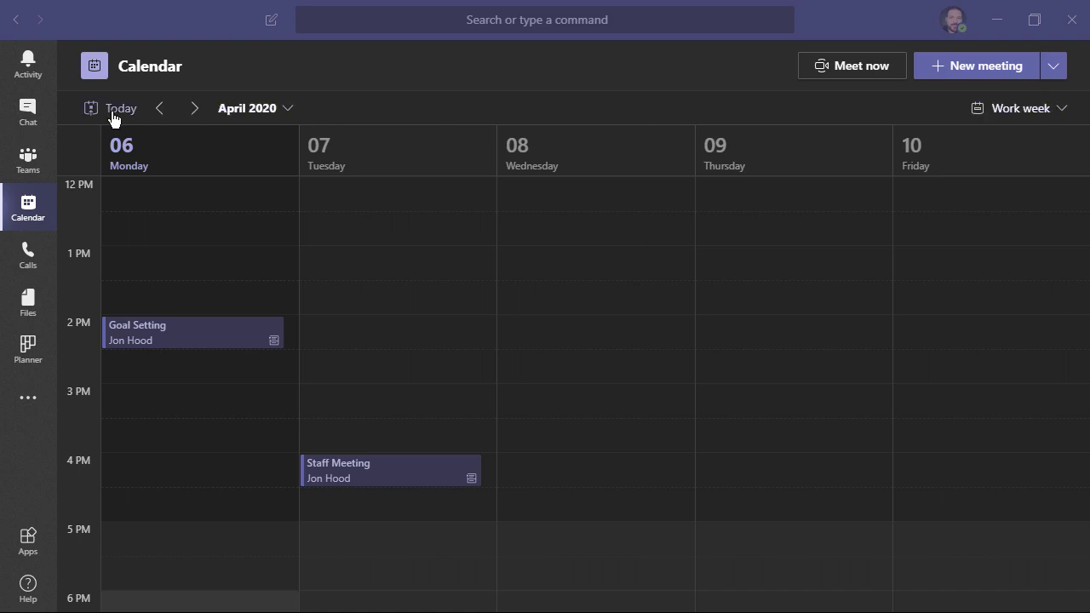
# Send the message "Hey, got a sec?" in the most recent one-to-one chat.
pyautogui.click(47, 114)
pyautogui.click(47, 114)
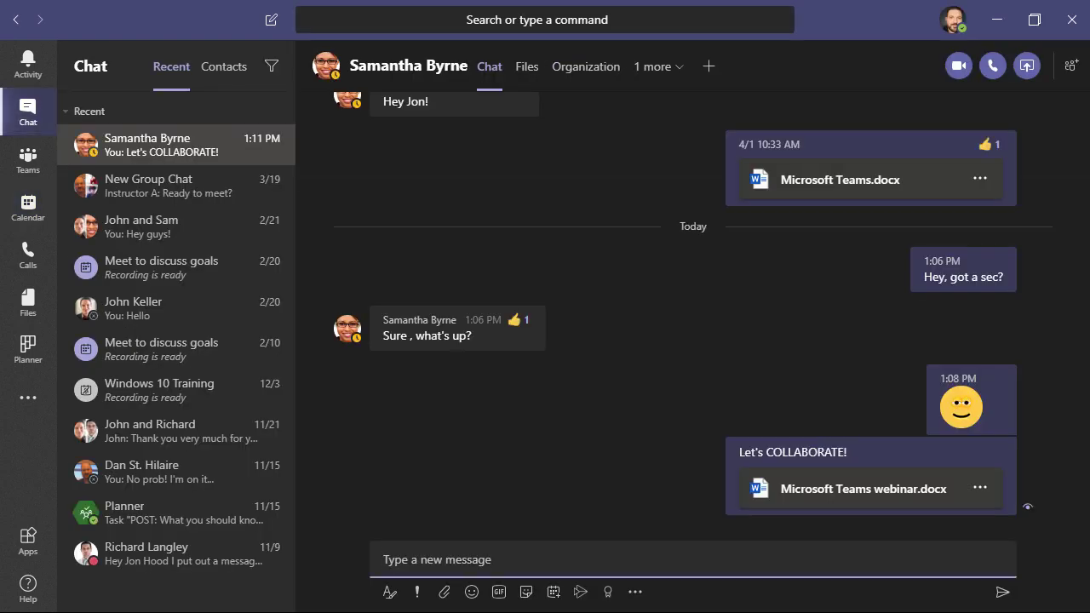
pyautogui.write('Hey, got a sec?')
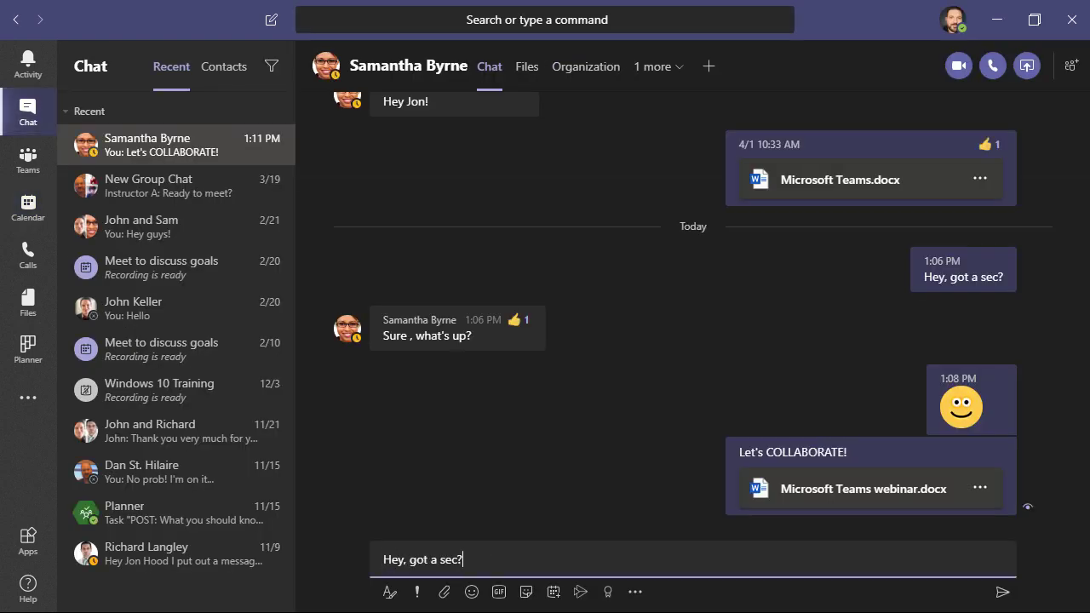
pyautogui.press('Return')
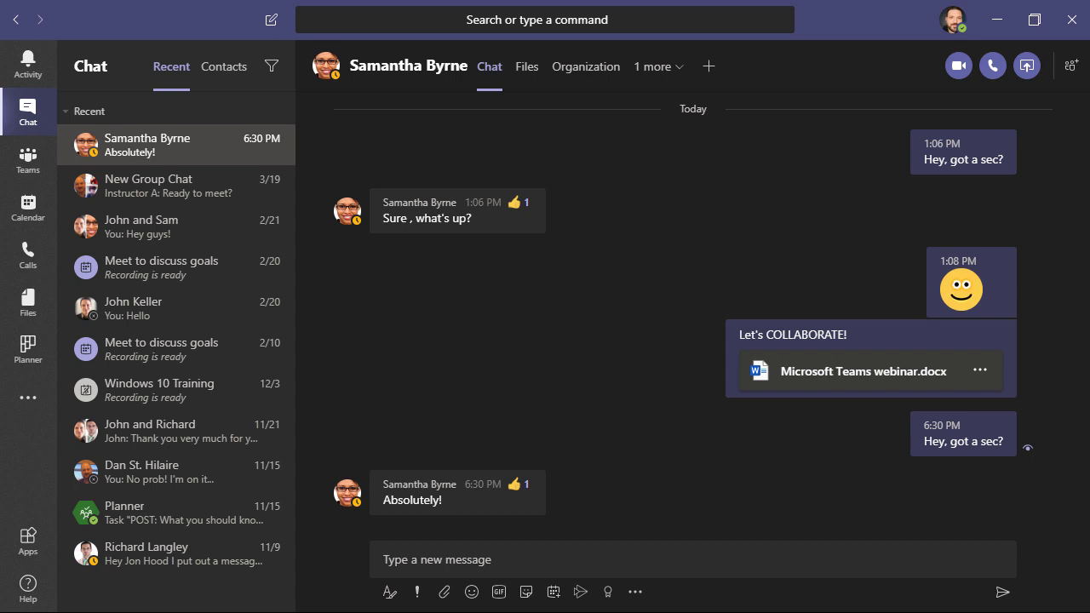
# Start a new chat with the colleague who asked about the Governance blog post and send "It's ready for review!".
pyautogui.click(264, 20)
pyautogui.write('Dan')
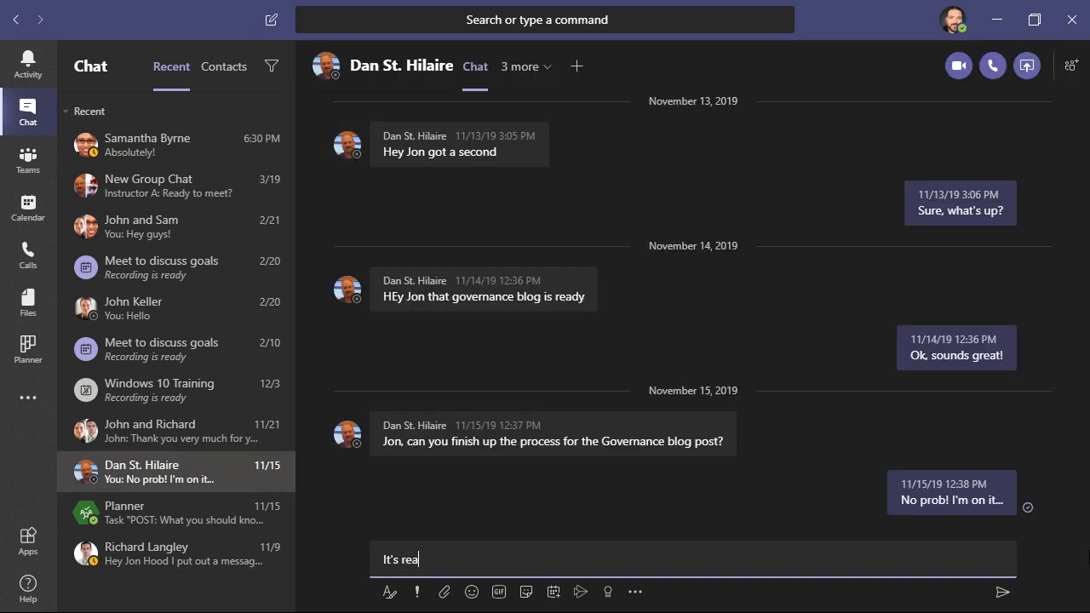
pyautogui.write('dy for review!')
pyautogui.press('Return')
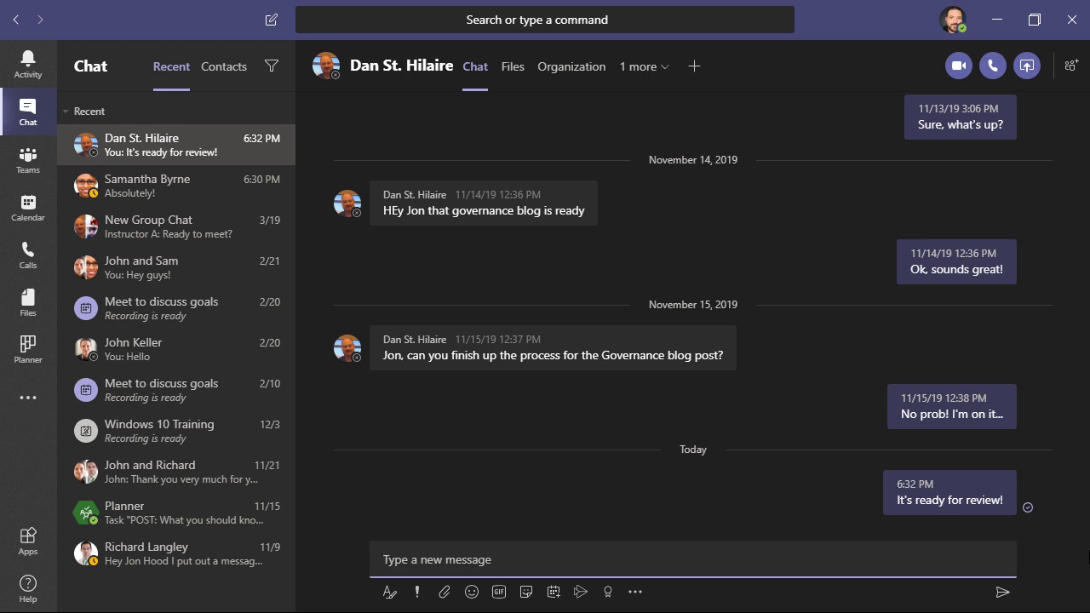
# Open the shared Microsoft Teams webinar.docx from the second most recent chat and check where the co-editor is working in it.
pyautogui.click(170, 185)
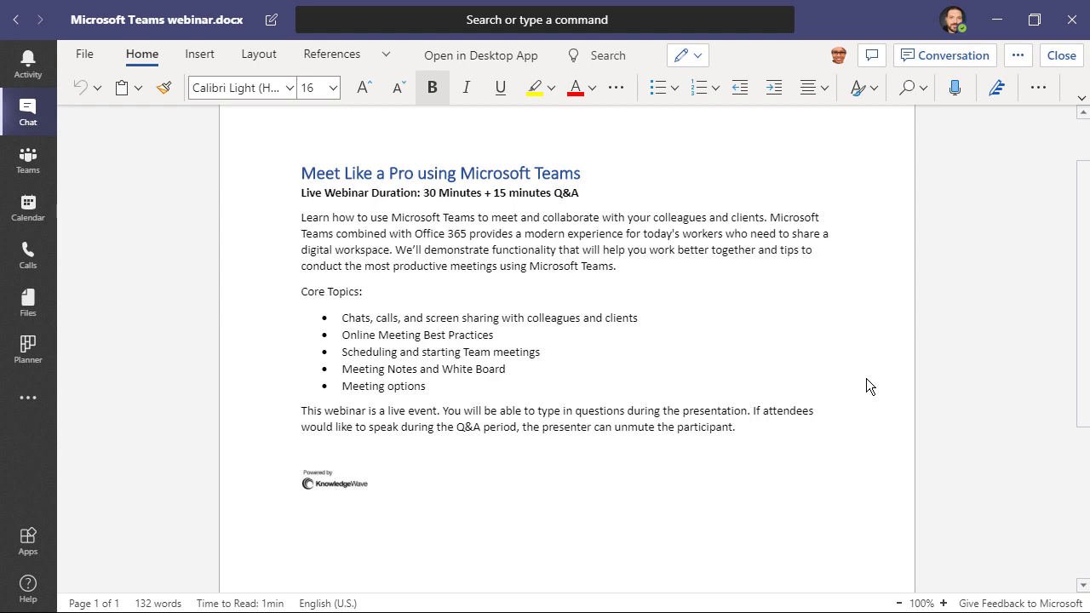
pyautogui.click(1014, 55)
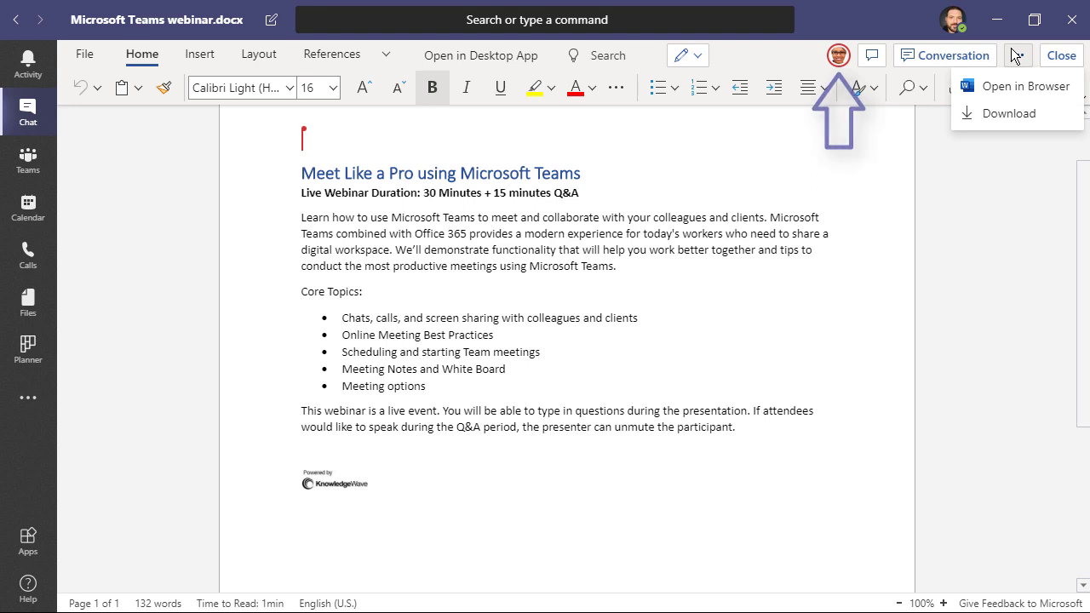
pyautogui.moveTo(304, 134)
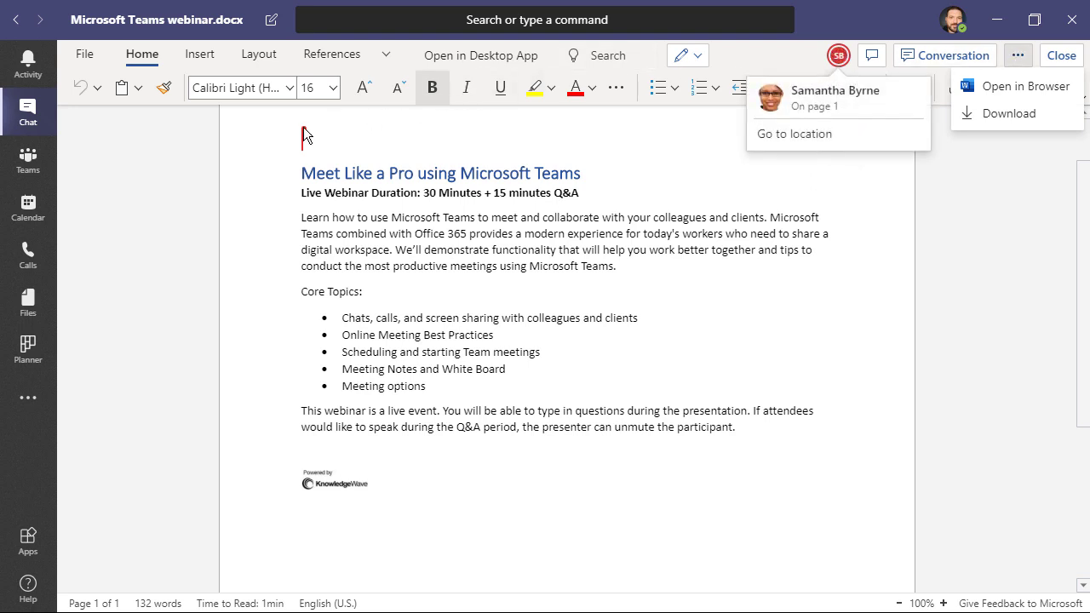
pyautogui.click(303, 131)
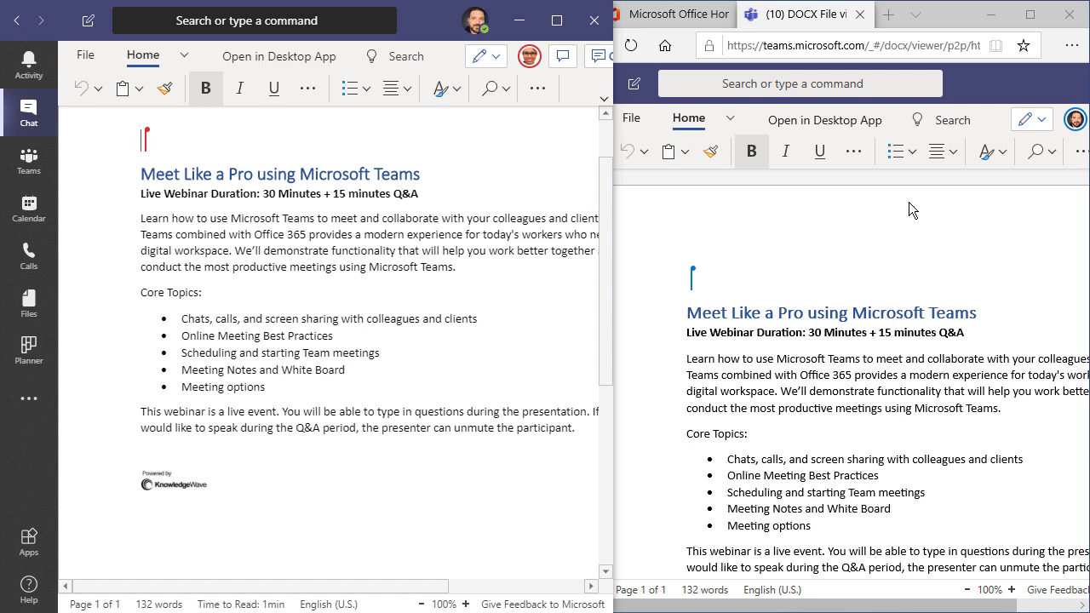
# Place the cursor after the "Meet Like a Pro" heading, and in the co-editor's browser window add the line "Microsoft Teams Webinar idea" above it.
pyautogui.click(430, 179)
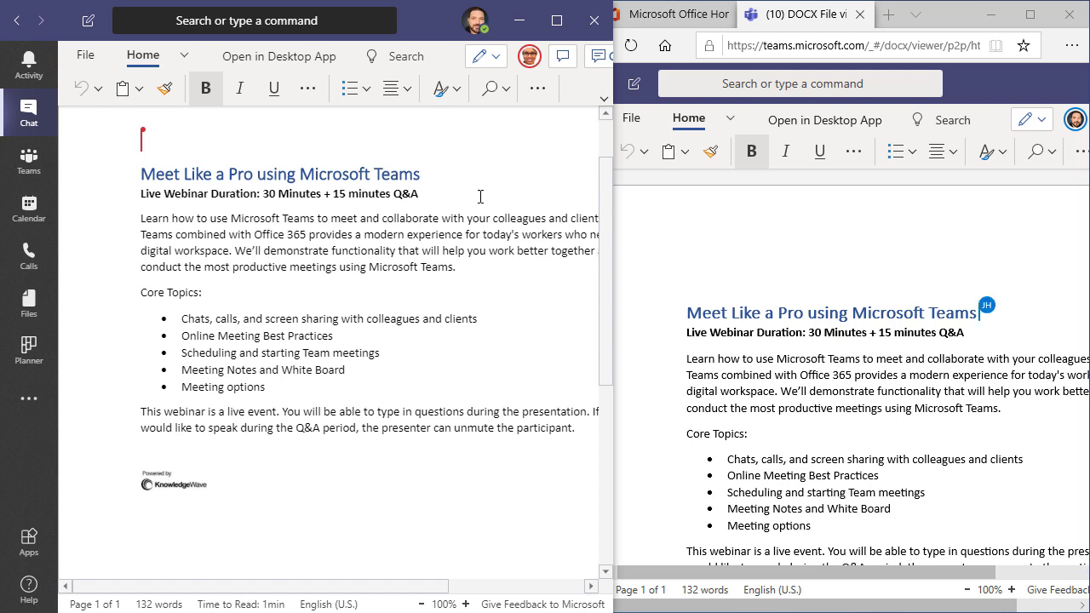
pyautogui.moveTo(984, 306)
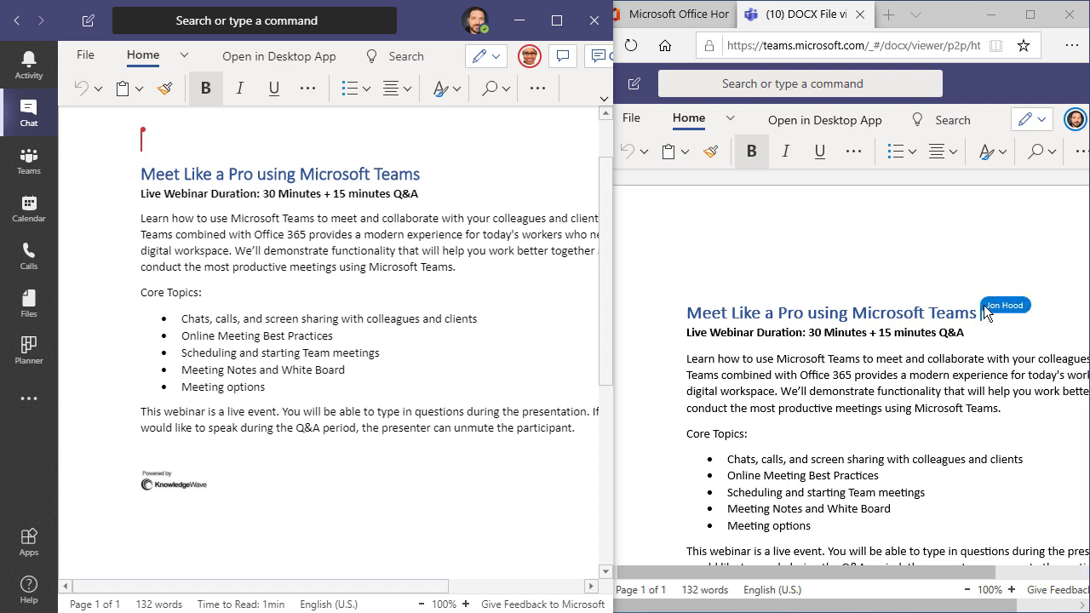
pyautogui.click(778, 244)
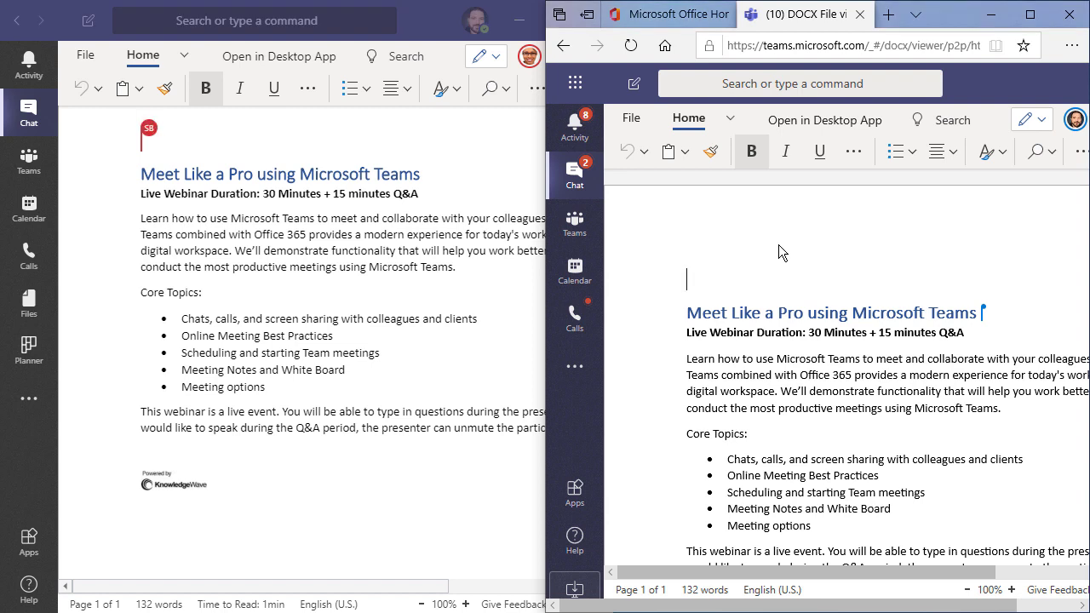
pyautogui.write('Microsoft T')
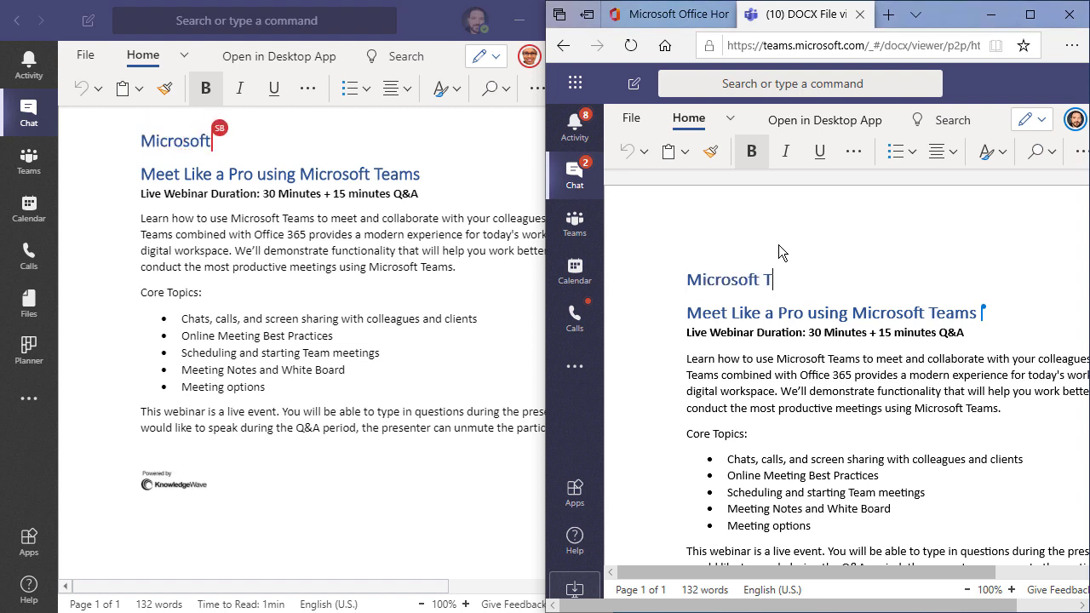
pyautogui.write('eams Webinar idea:')
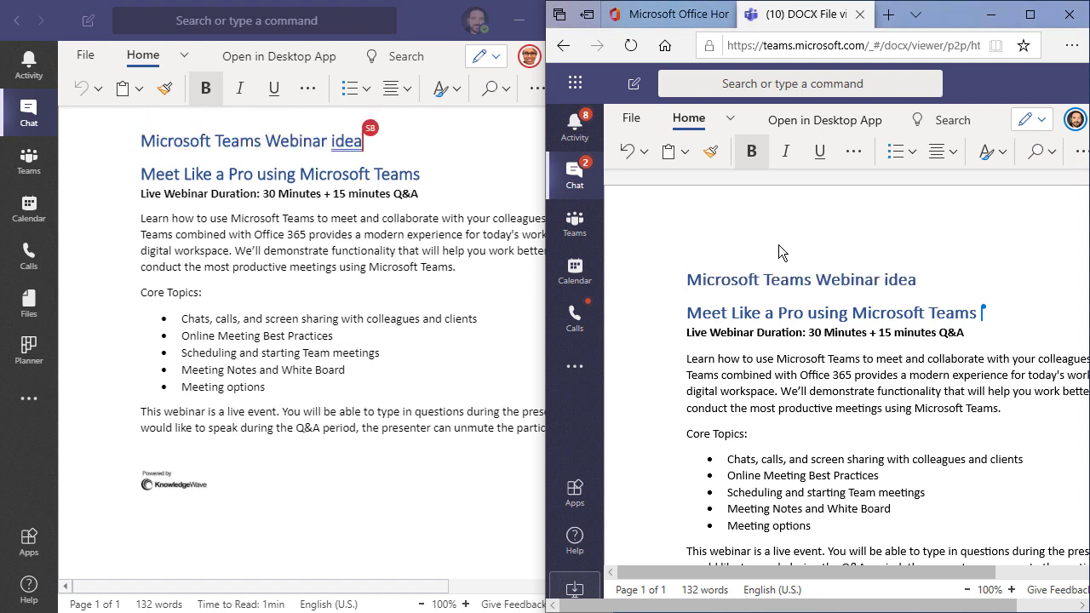